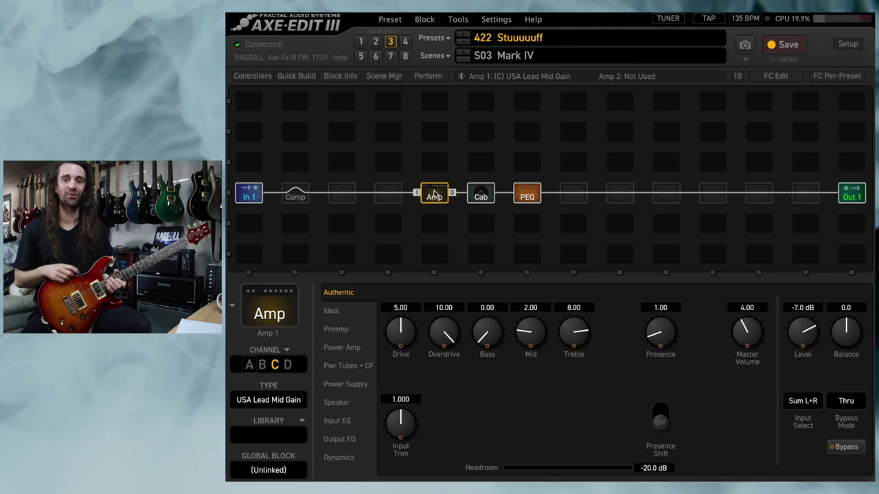
# Look through the Cab and PEQ block settings, then return to the Amp block's settings
pyautogui.click(481, 195)
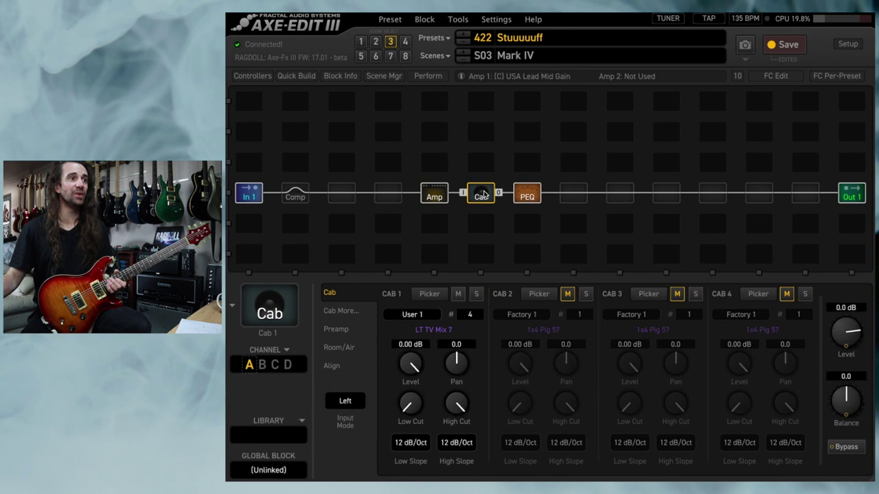
pyautogui.click(527, 197)
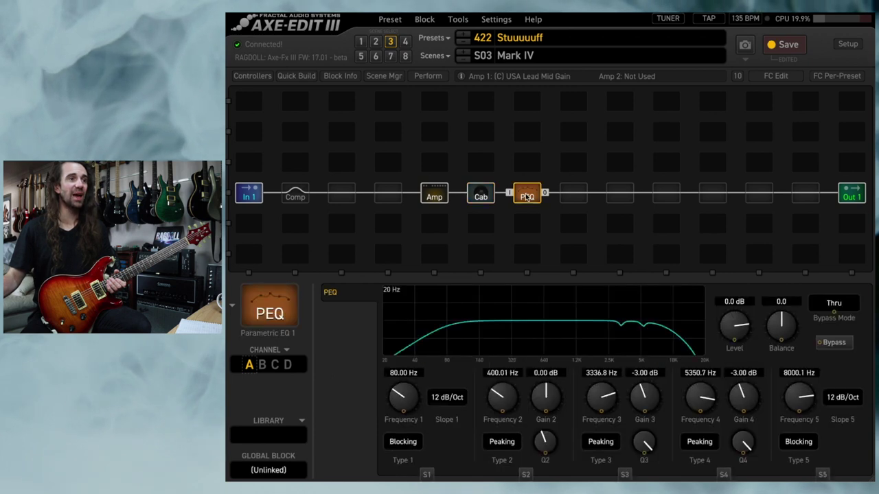
pyautogui.click(441, 198)
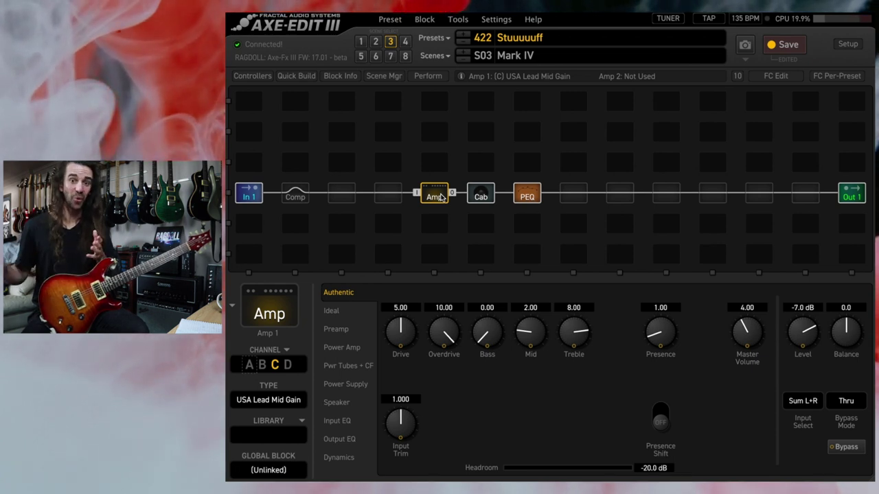
# On the amp's Power Amp page, change Speaker Impedance from 1.000 to 2.000
pyautogui.click(352, 348)
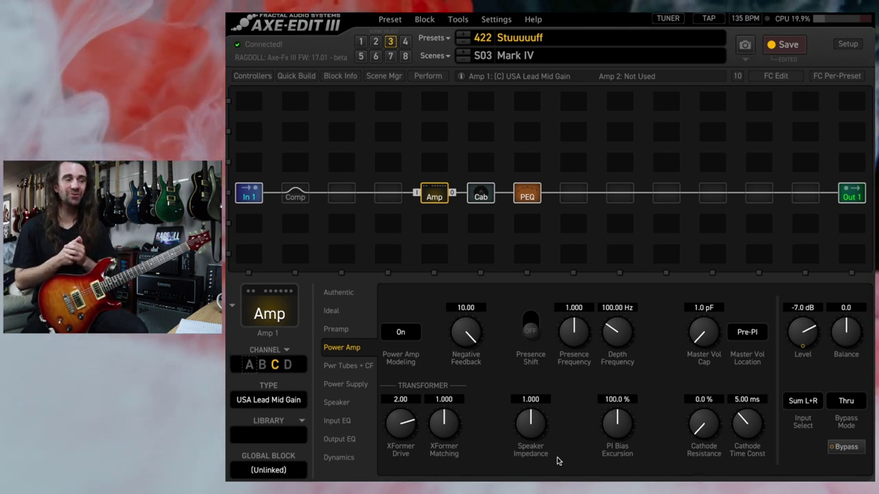
pyautogui.doubleClick(534, 399)
pyautogui.write('2')
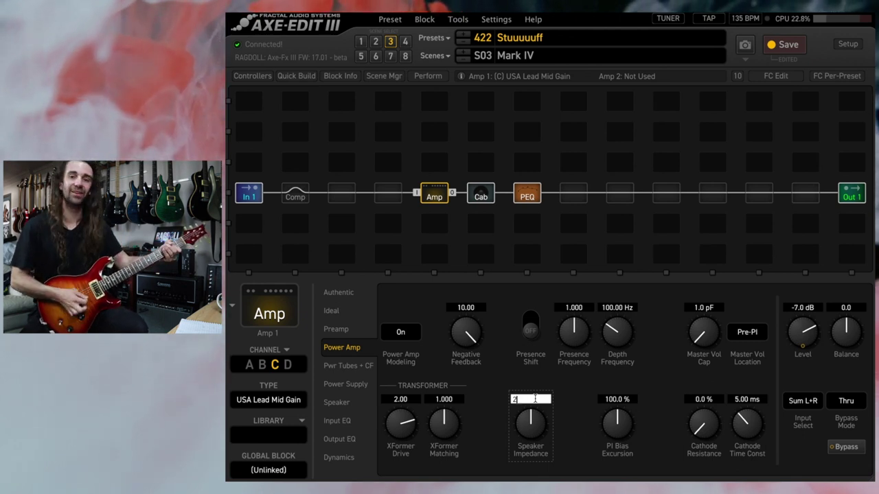
pyautogui.press('Return')
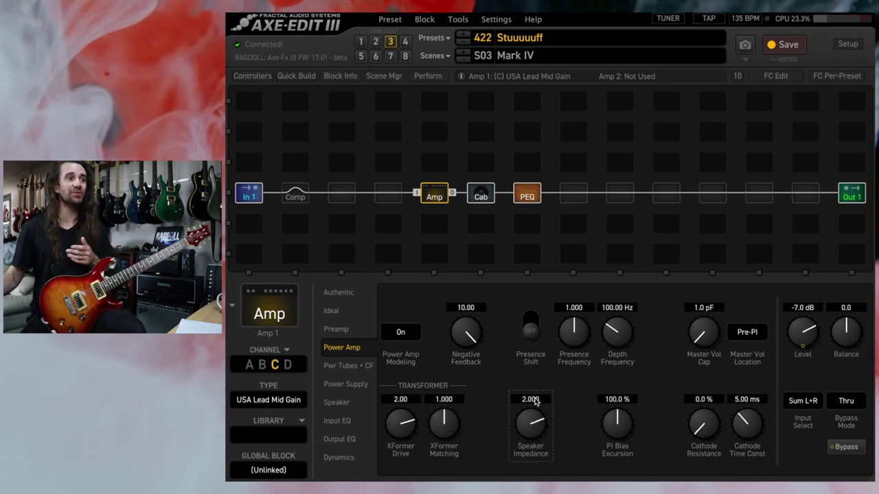
pyautogui.click(333, 310)
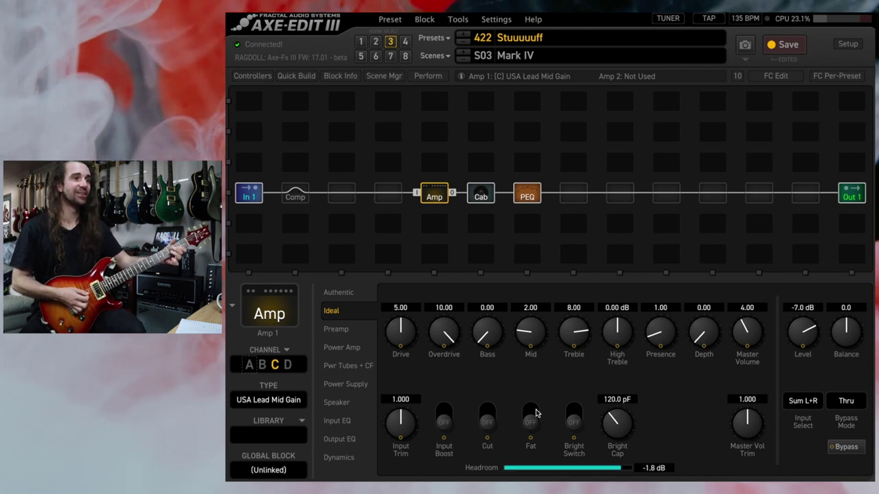
pyautogui.click(535, 409)
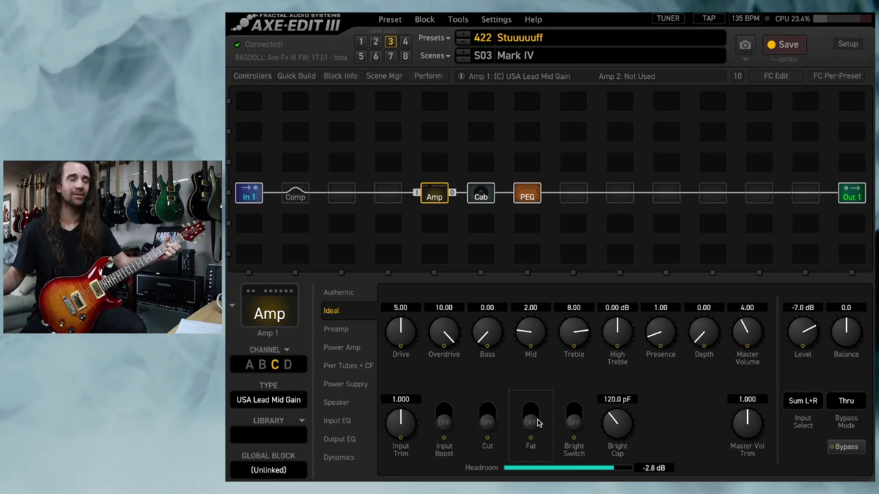
# Reset the amp's Speaker Impedance to 1.000, then set it to 1.300
pyautogui.click(341, 347)
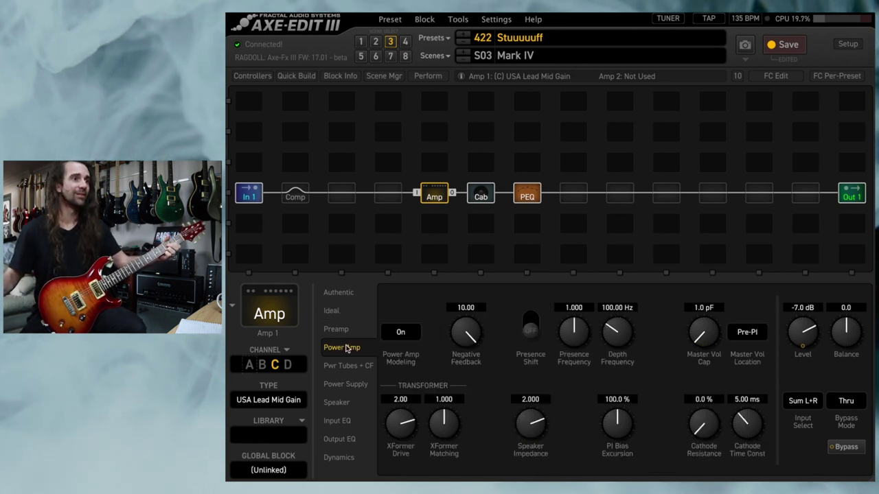
pyautogui.click(530, 399)
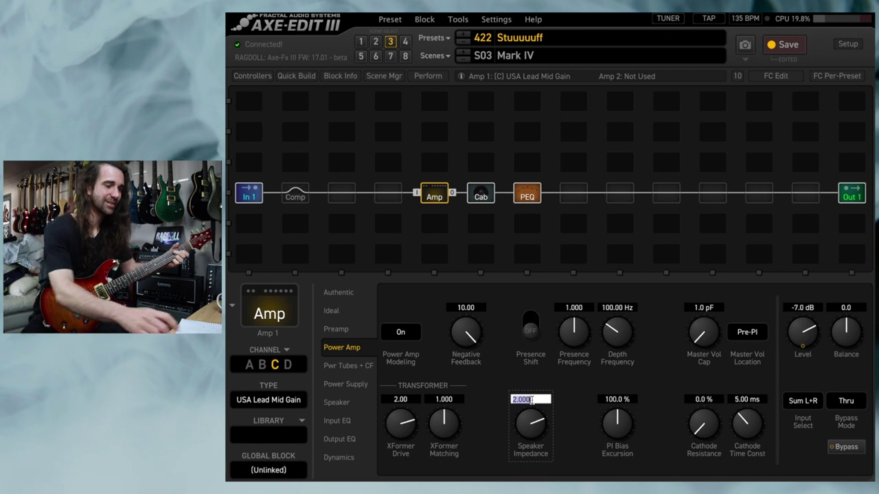
pyautogui.write('1')
pyautogui.press('Return')
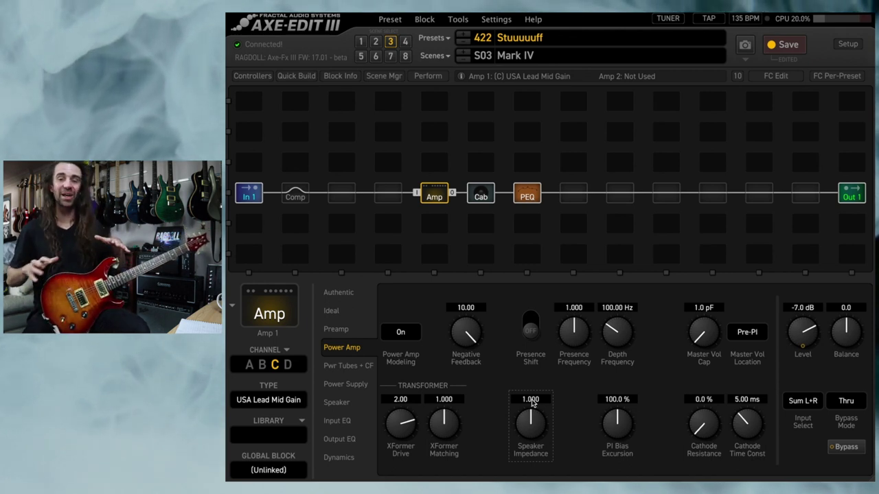
pyautogui.click(531, 401)
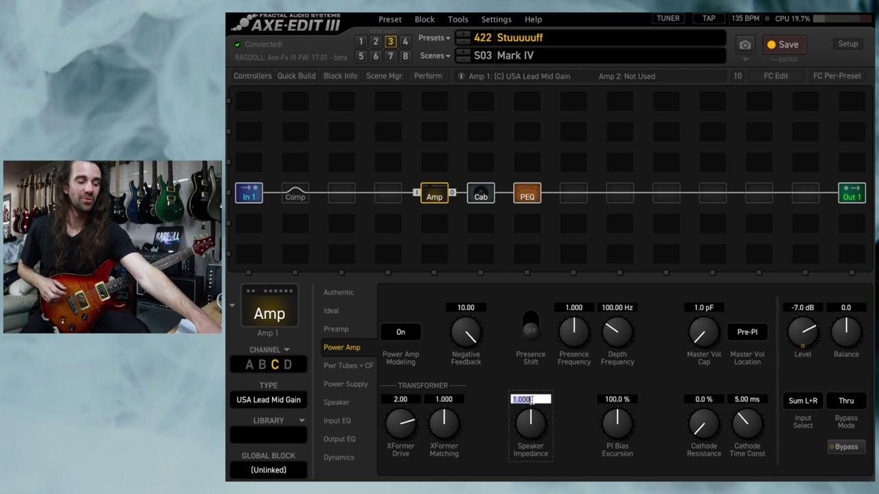
pyautogui.write('1.3')
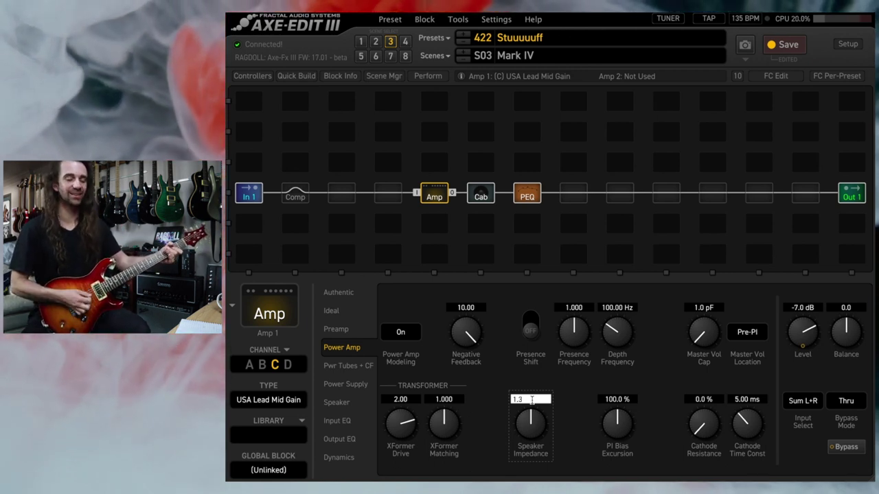
pyautogui.press('Return')
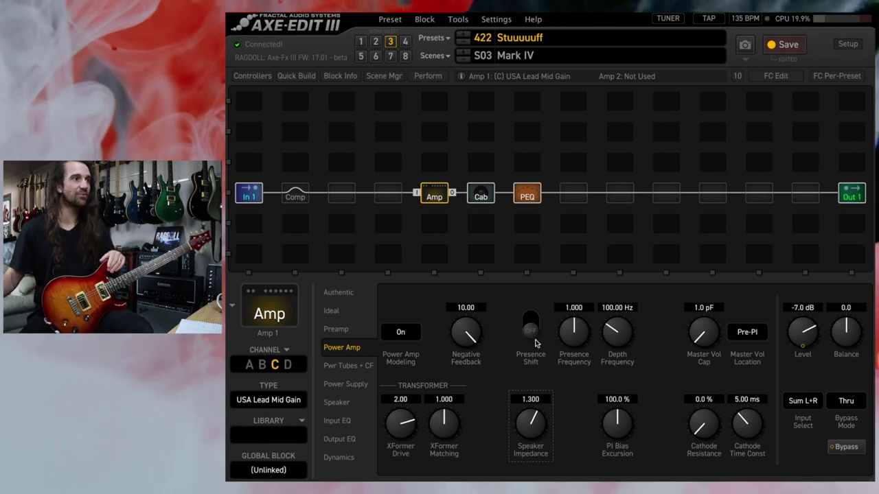
# On the amp's Ideal page, turn on Cut and Input Boost, leaving Fat and Bright off
pyautogui.click(340, 291)
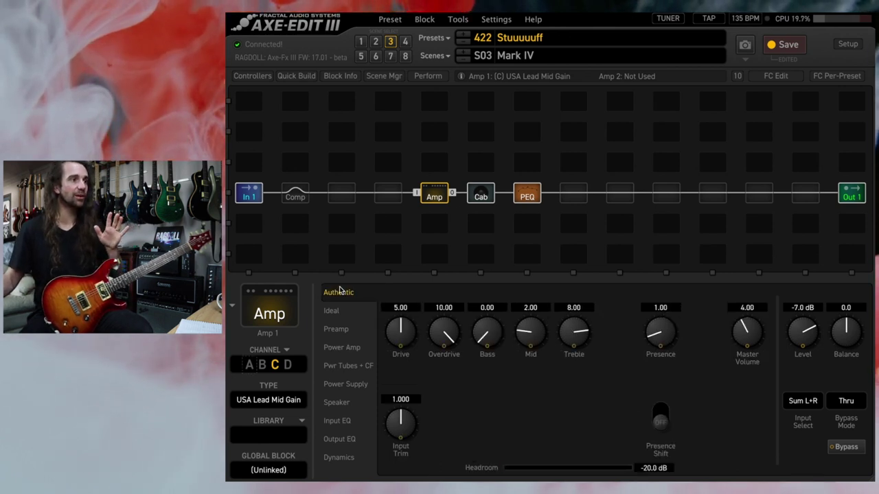
pyautogui.click(340, 311)
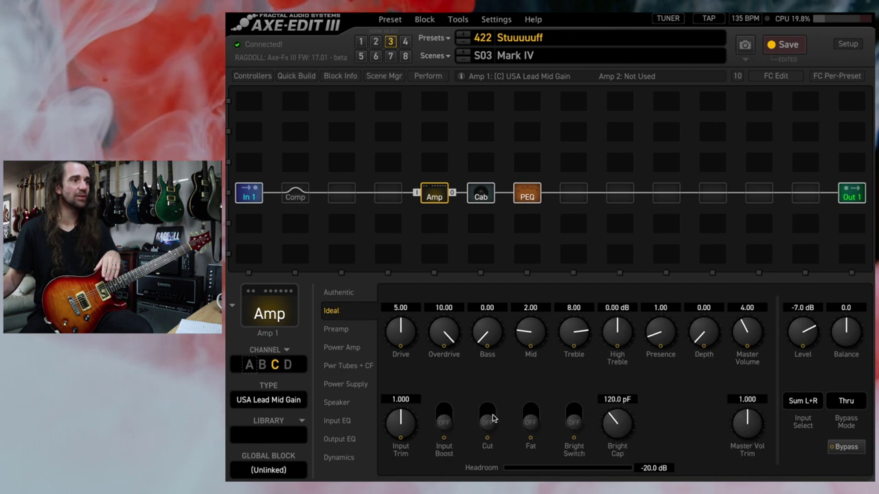
pyautogui.click(487, 416)
pyautogui.click(443, 417)
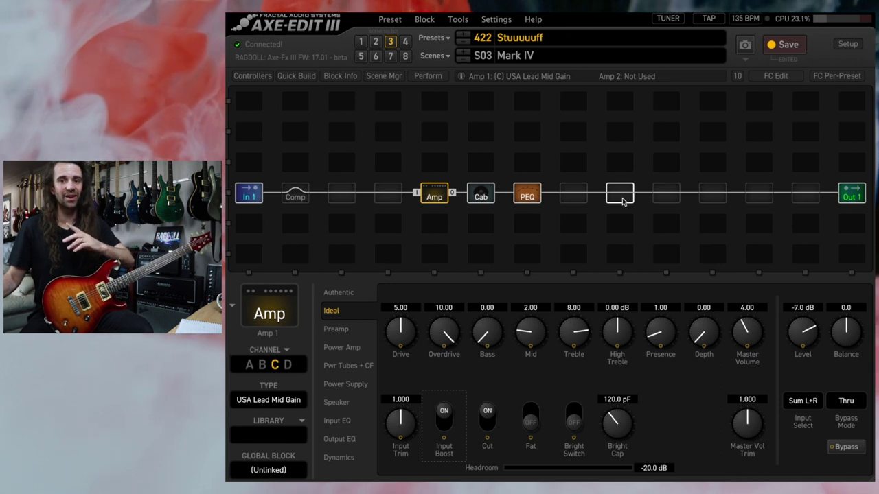
pyautogui.rightClick(666, 196)
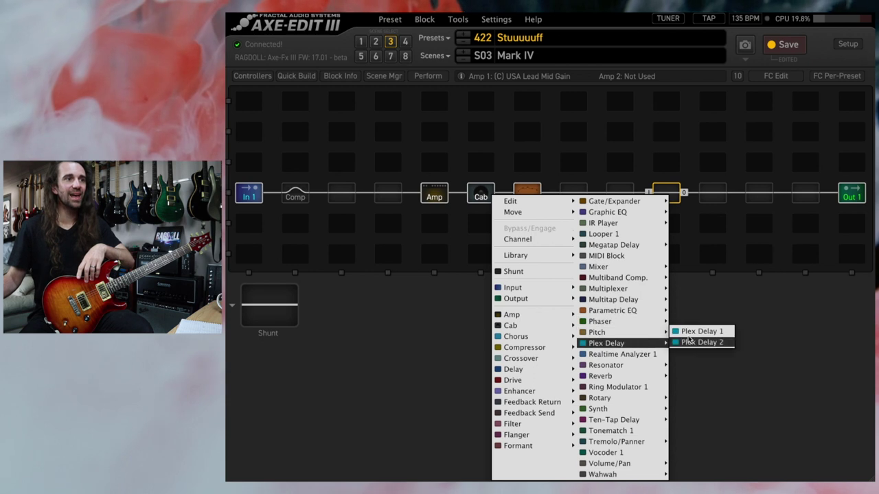
pyautogui.click(698, 337)
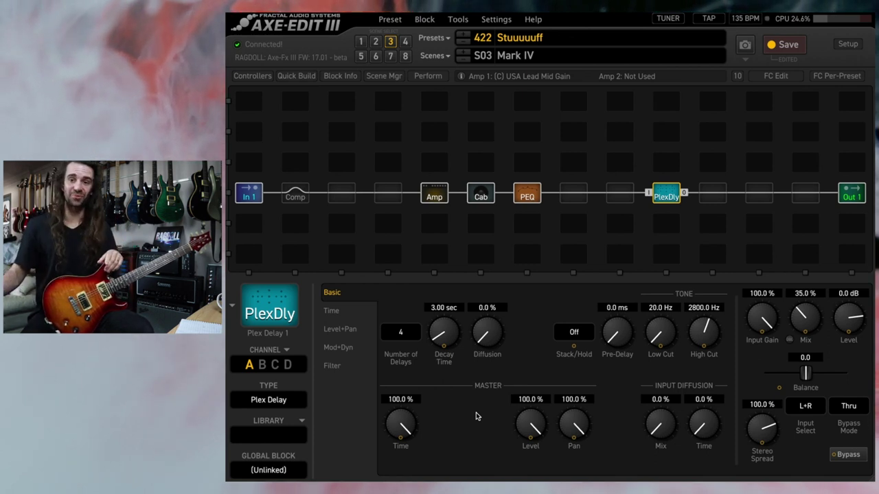
pyautogui.click(299, 440)
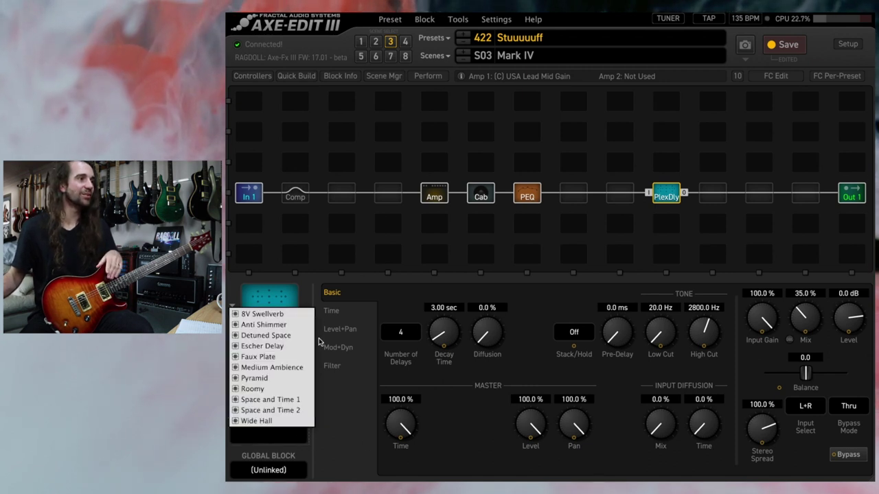
pyautogui.click(291, 347)
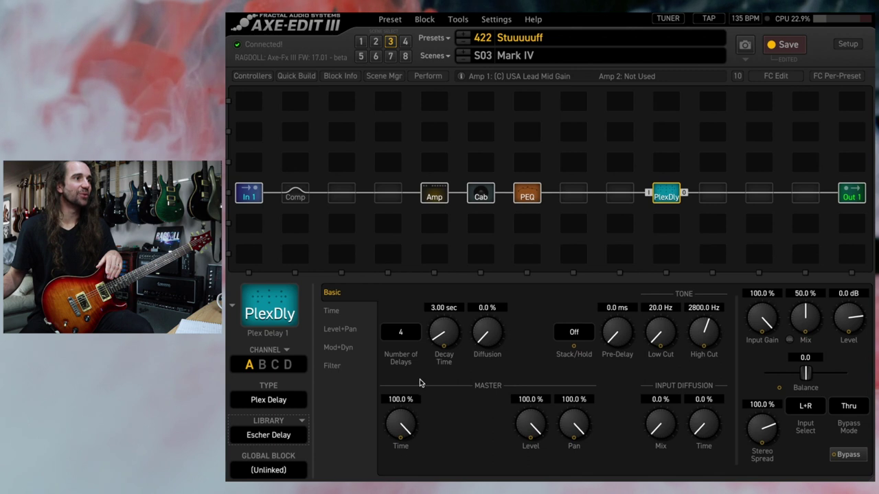
pyautogui.click(348, 317)
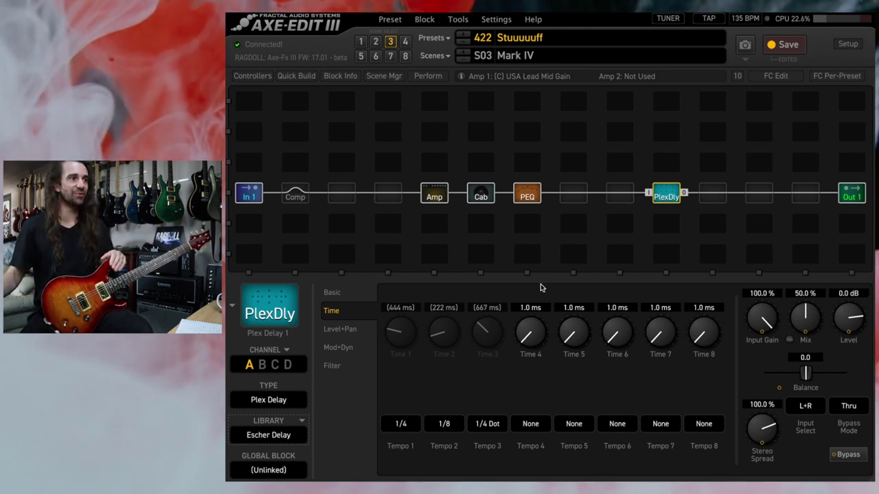
pyautogui.click(344, 293)
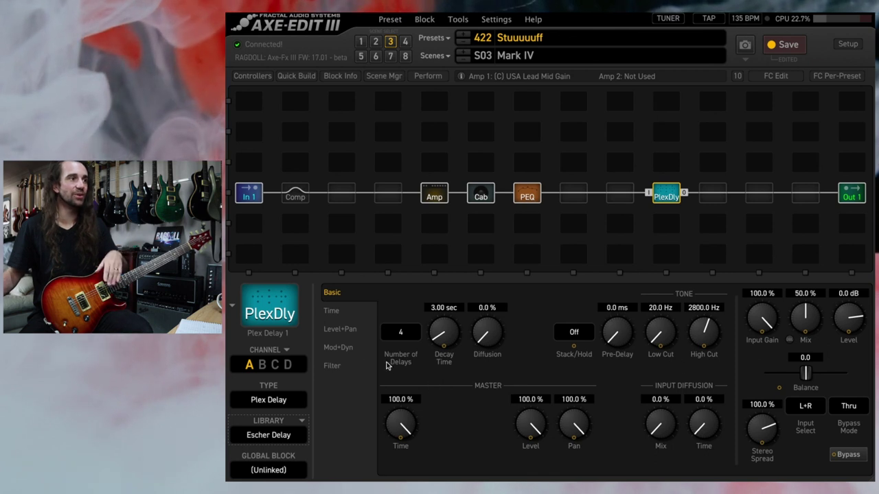
pyautogui.click(354, 348)
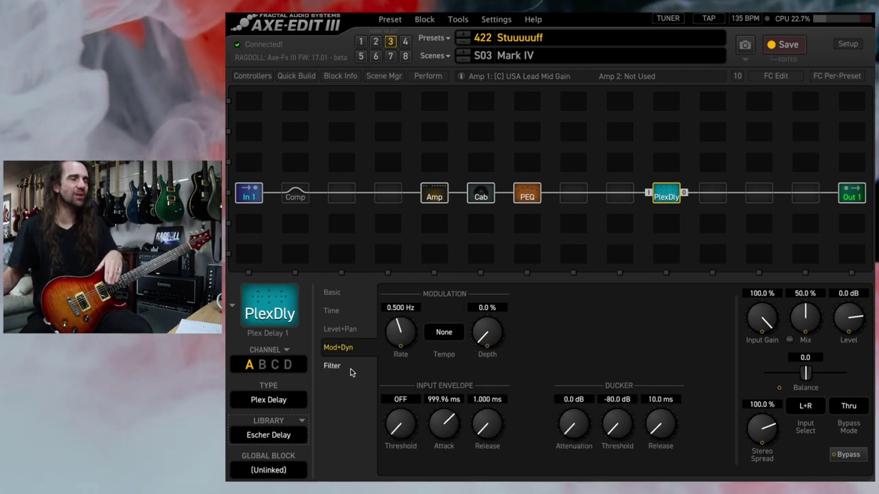
pyautogui.click(348, 331)
pyautogui.click(344, 311)
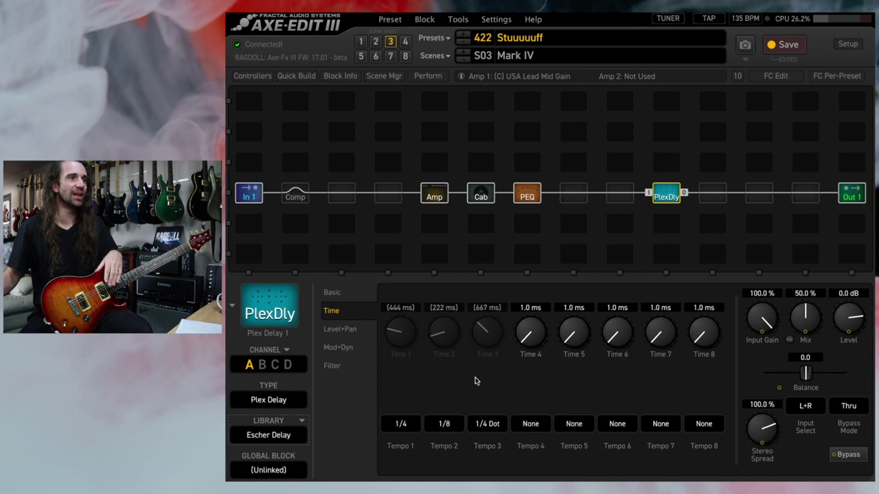
pyautogui.click(338, 293)
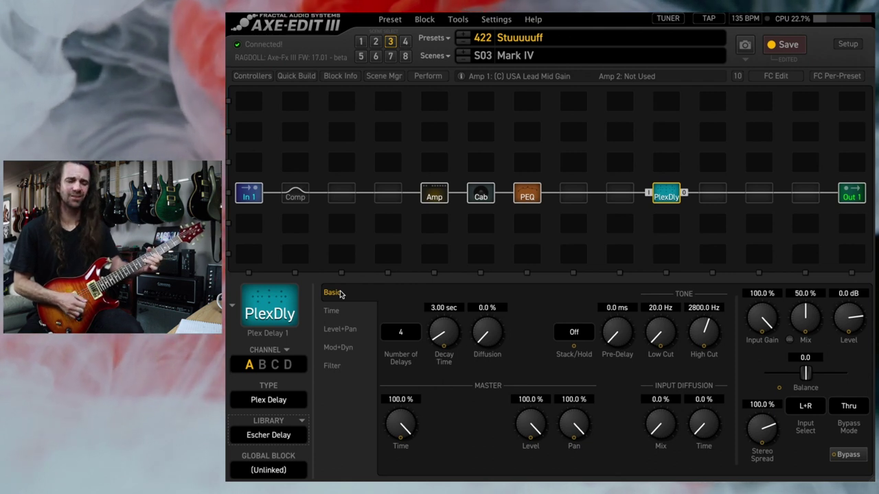
# Turn the Plex Delay mix down and raise its diffusion slightly
pyautogui.moveTo(804, 318); pyautogui.dragTo(783, 355)
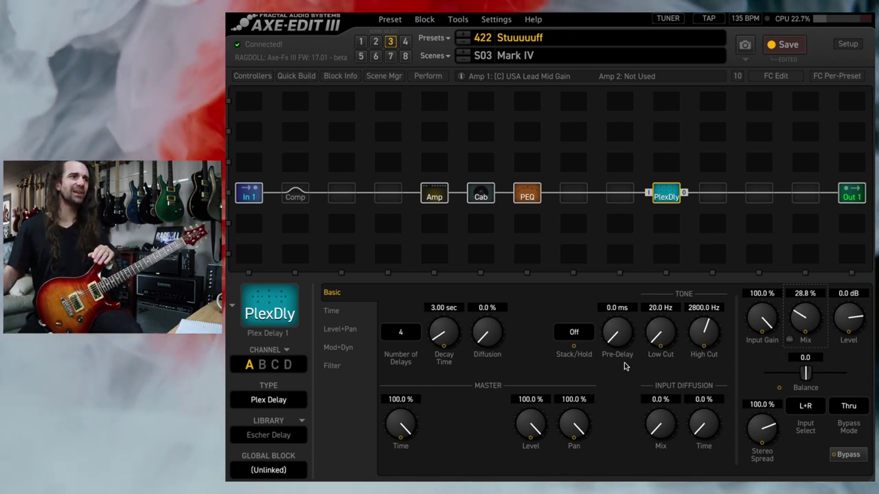
pyautogui.moveTo(488, 334); pyautogui.dragTo(501, 291)
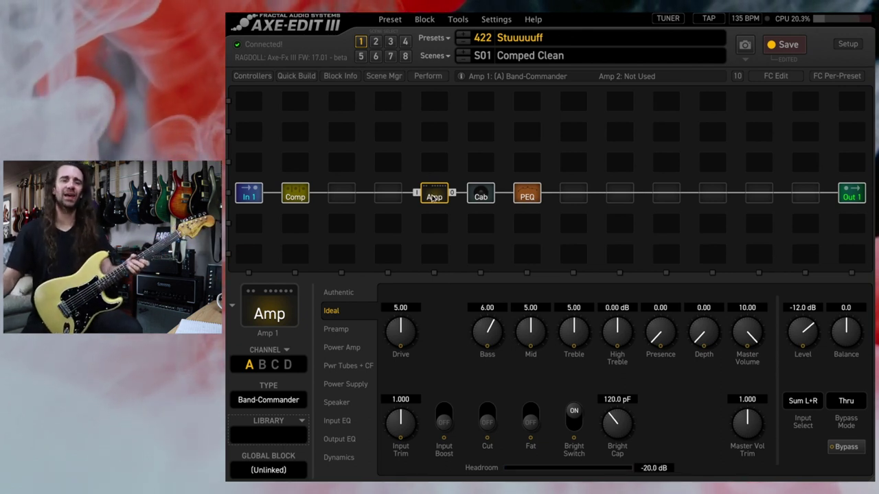
# Place a Reverb in the upper cell at 100% mix with Bypass Mode Mute FX In, wired parallel to the main row
pyautogui.rightClick(759, 166)
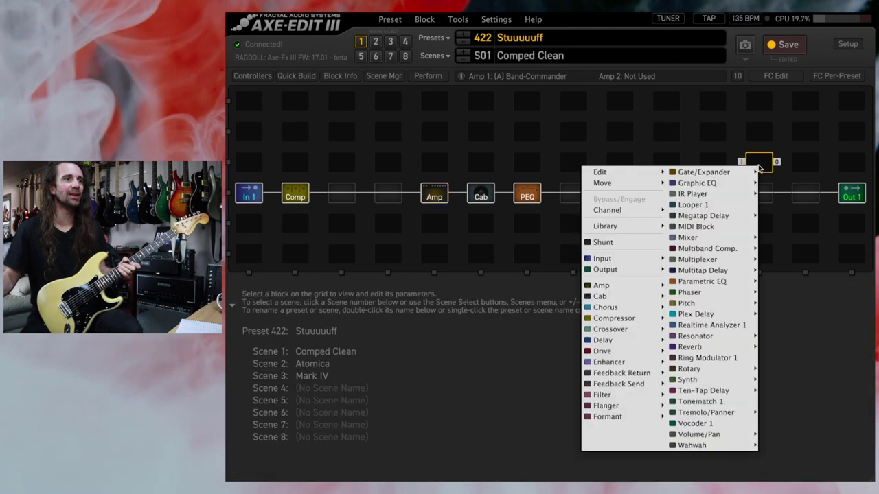
pyautogui.click(779, 344)
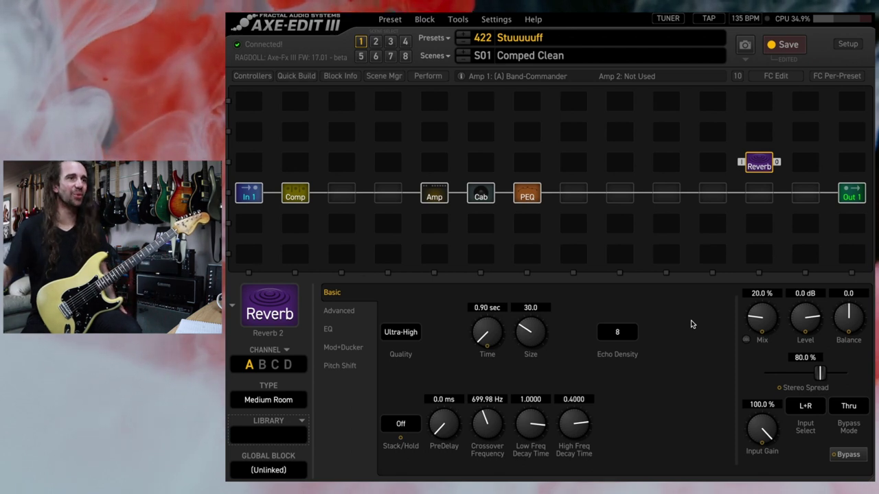
pyautogui.moveTo(761, 317); pyautogui.dragTo(761, 274)
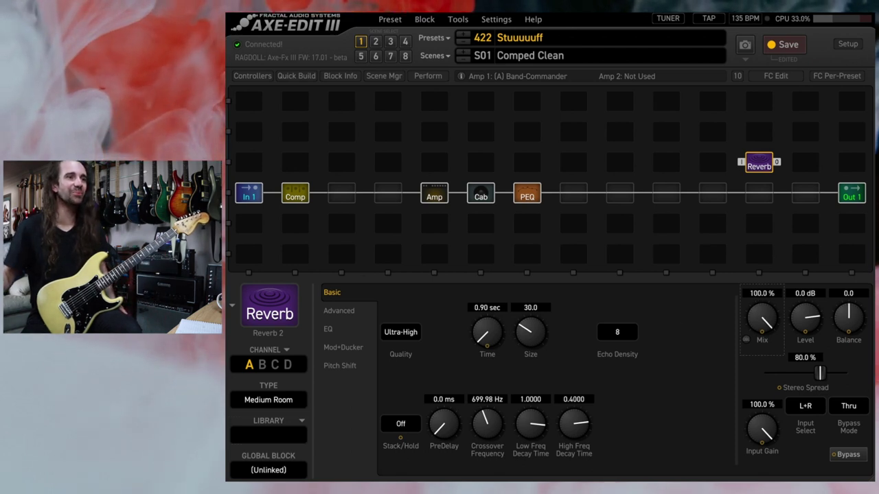
pyautogui.click(849, 409)
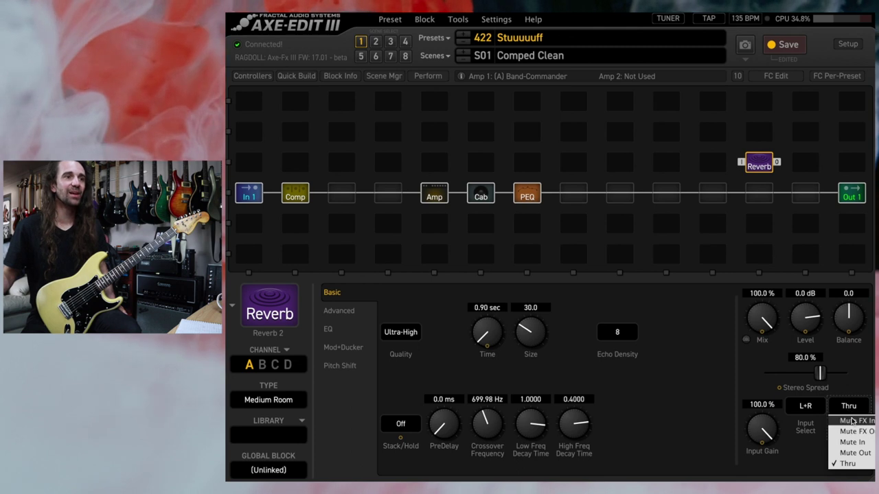
pyautogui.click(852, 420)
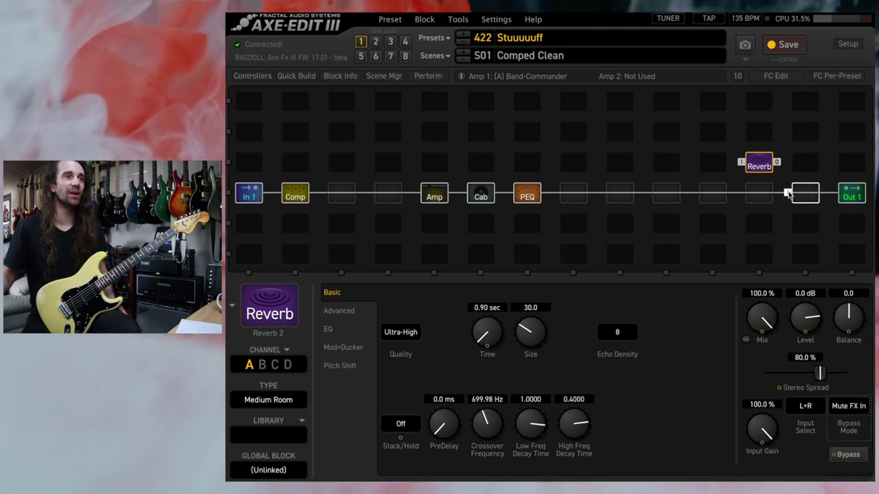
pyautogui.moveTo(800, 192); pyautogui.dragTo(689, 194)
pyautogui.click(757, 165)
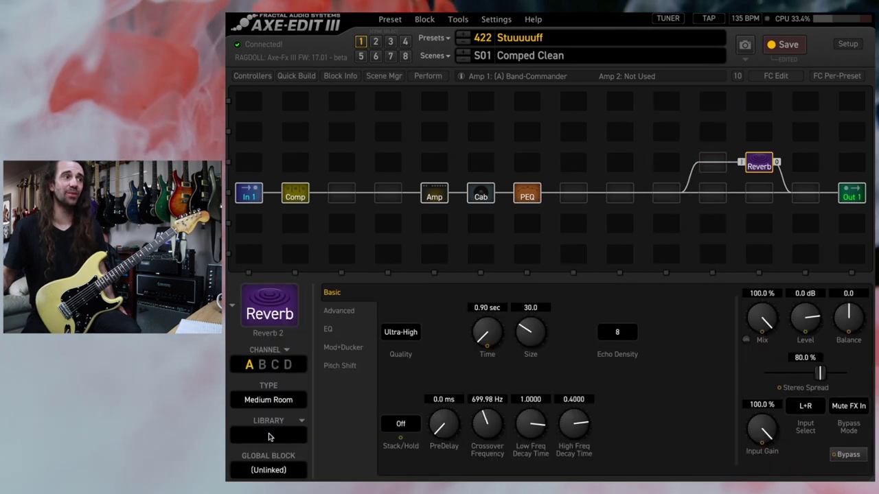
# Pick Asylum Hall from the parallel Reverb's type list
pyautogui.click(294, 404)
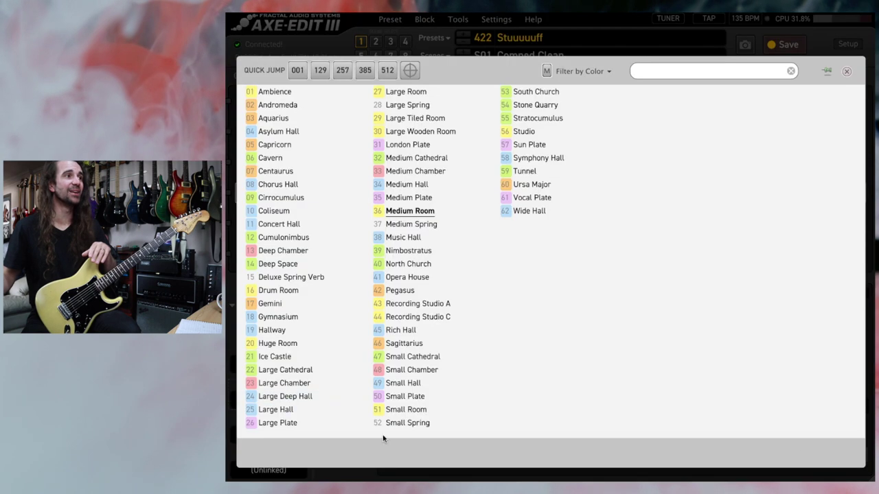
pyautogui.click(342, 135)
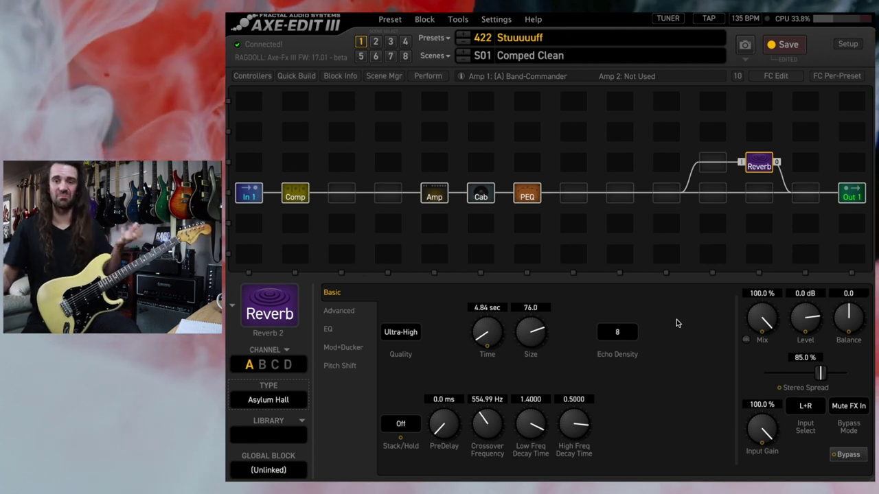
# Place a Megatap Delay in the cell left of the Reverb and set its mix to 100%
pyautogui.rightClick(714, 168)
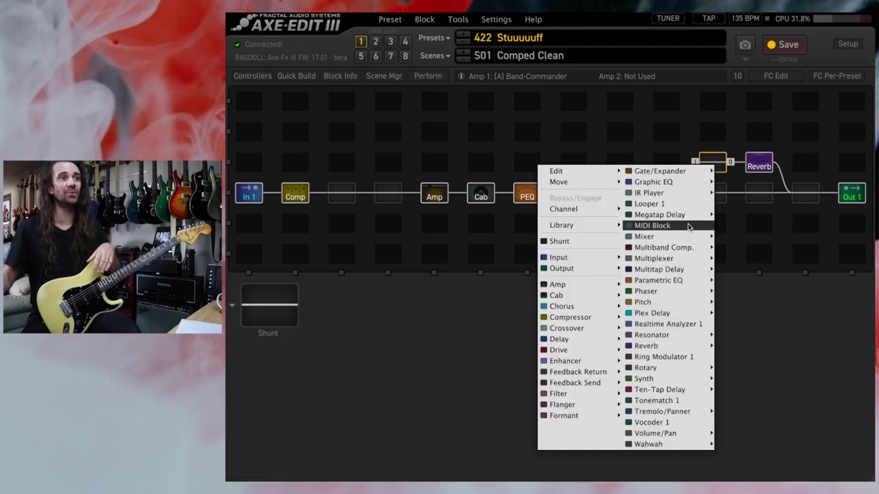
pyautogui.moveTo(659, 215)
pyautogui.click(729, 215)
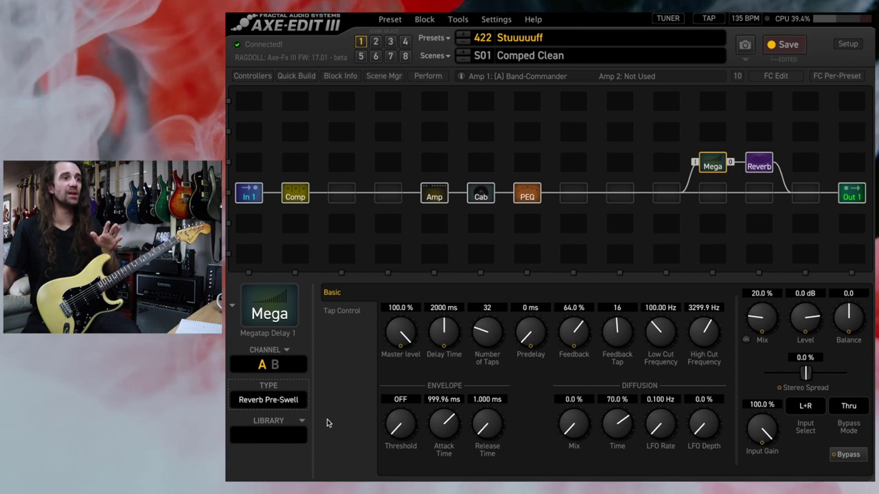
pyautogui.moveTo(761, 318); pyautogui.dragTo(761, 275)
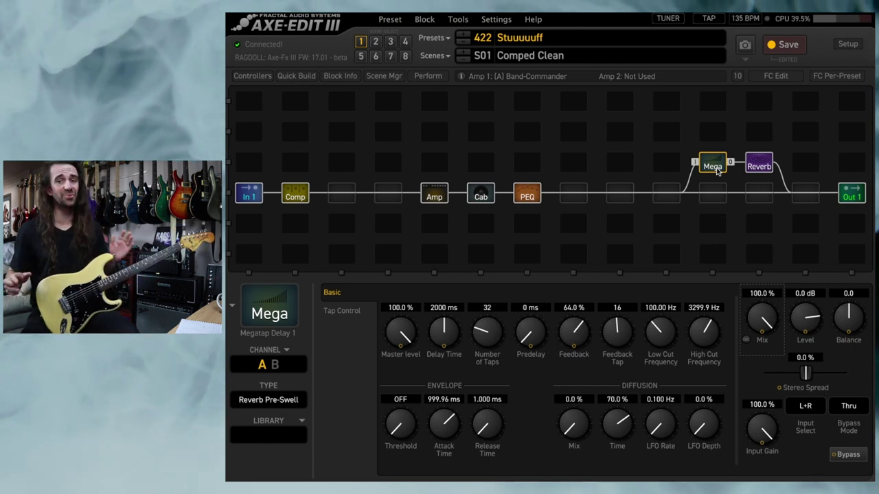
# Switch the Reverb type to Stratocumulus, then bring up the Megatap Delay's settings
pyautogui.click(764, 167)
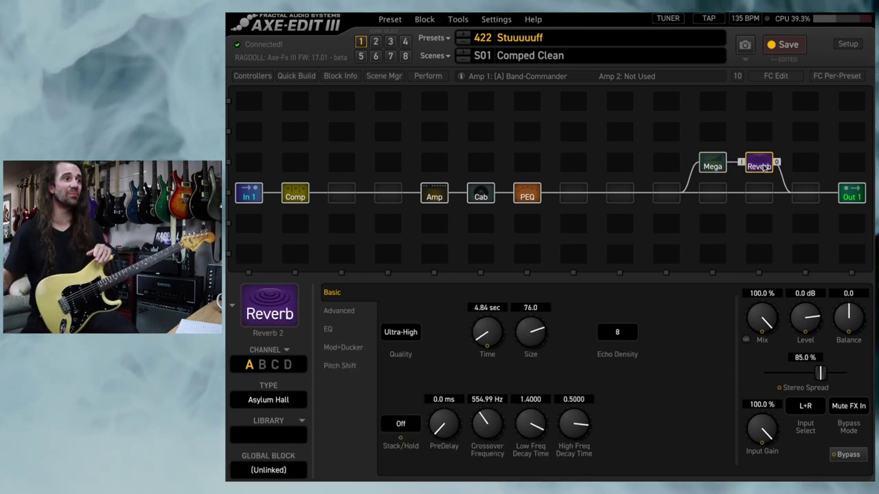
pyautogui.click(278, 407)
pyautogui.click(557, 118)
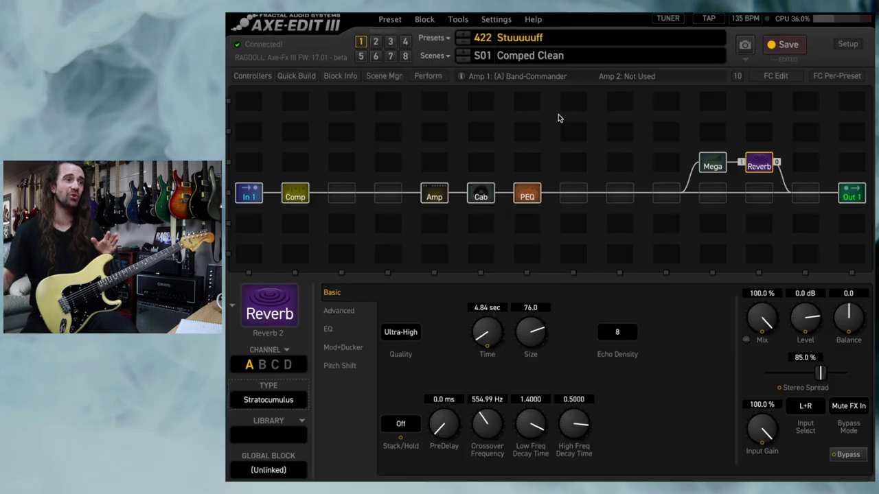
pyautogui.click(714, 167)
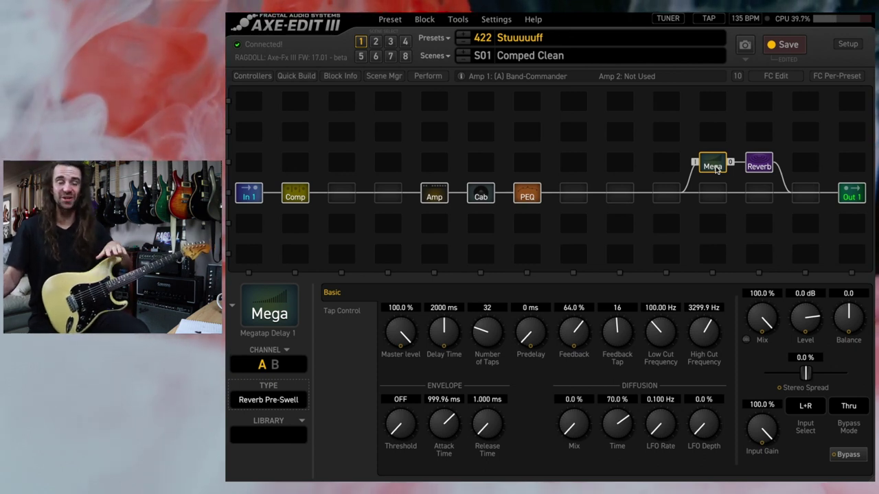
# Bypass the Megatap Delay, change the Reverb to Ursa Major, and show its Pitch Shift settings
pyautogui.keyDown('ctrl'); pyautogui.click(716, 169); pyautogui.keyUp('ctrl')
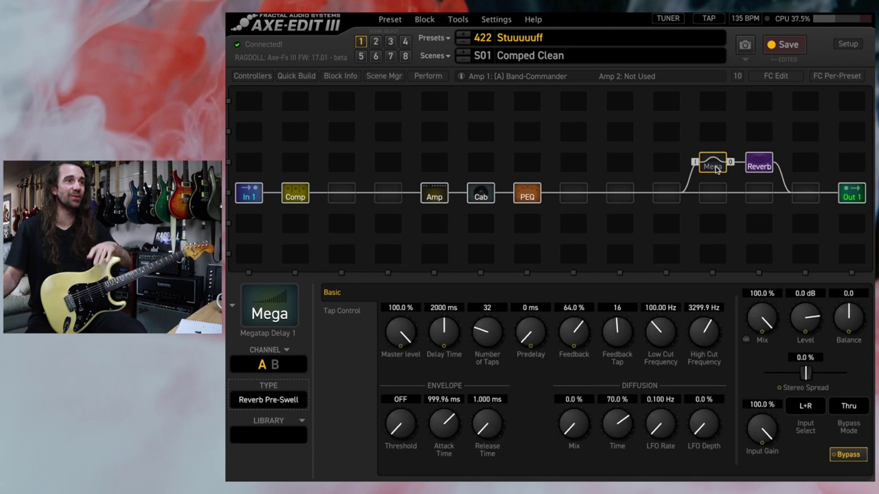
pyautogui.click(753, 168)
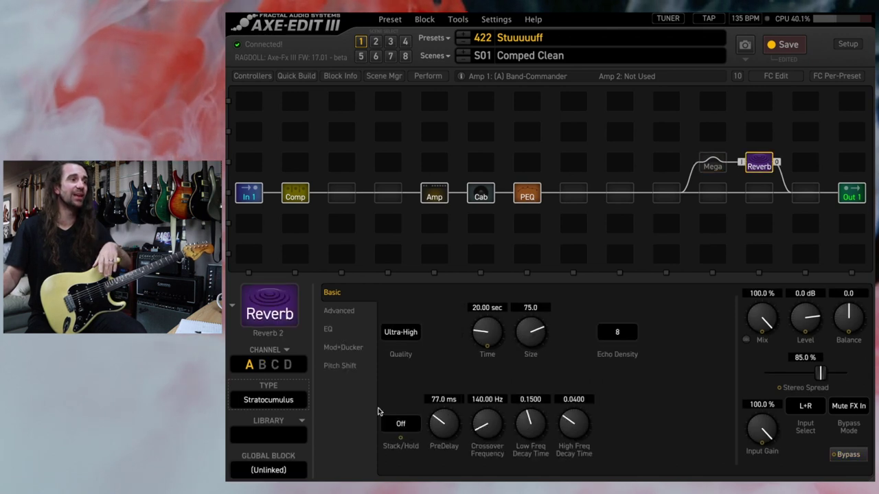
pyautogui.click(287, 404)
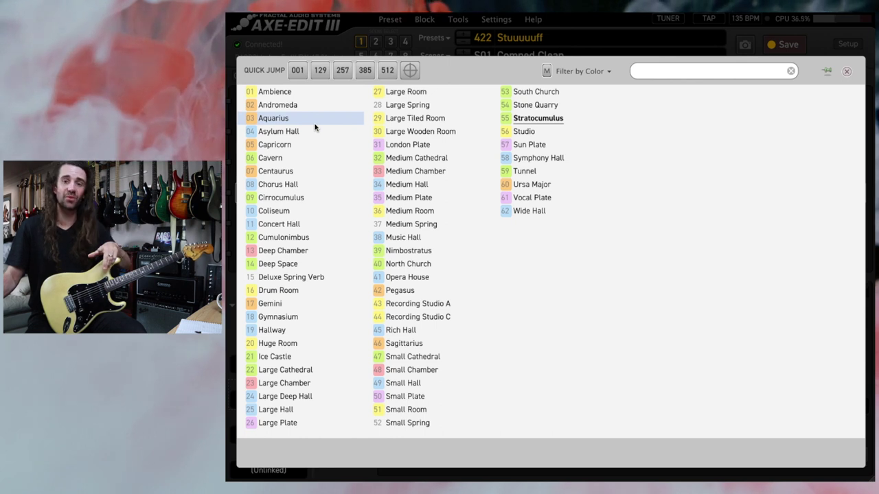
pyautogui.click(562, 186)
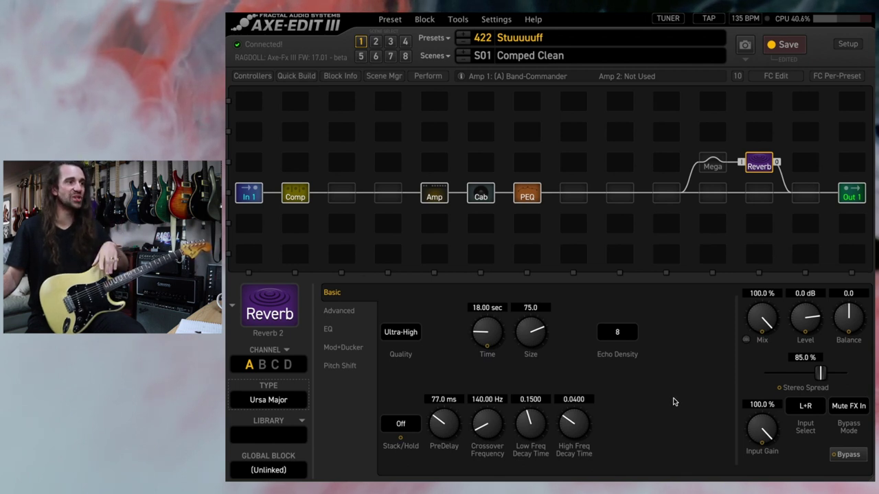
pyautogui.click(348, 368)
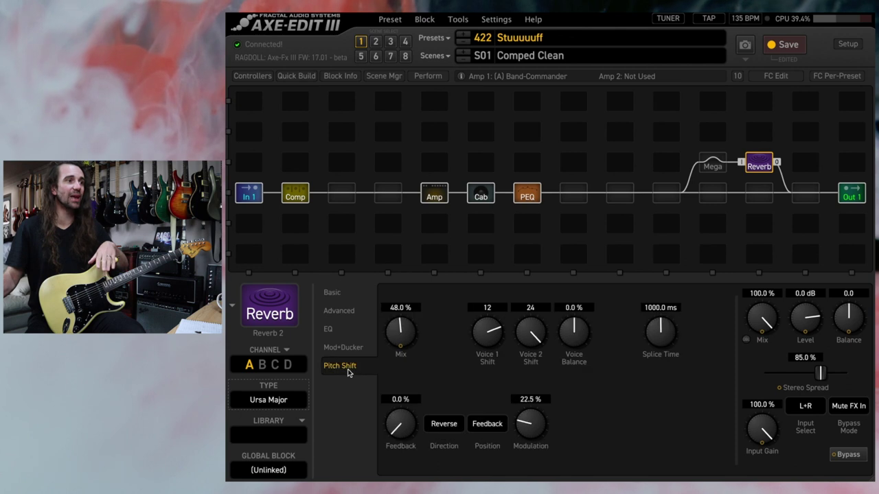
# Move the Ursa Major reverb's pitch shifter position from the feedback path to Input
pyautogui.click(485, 425)
pyautogui.click(486, 449)
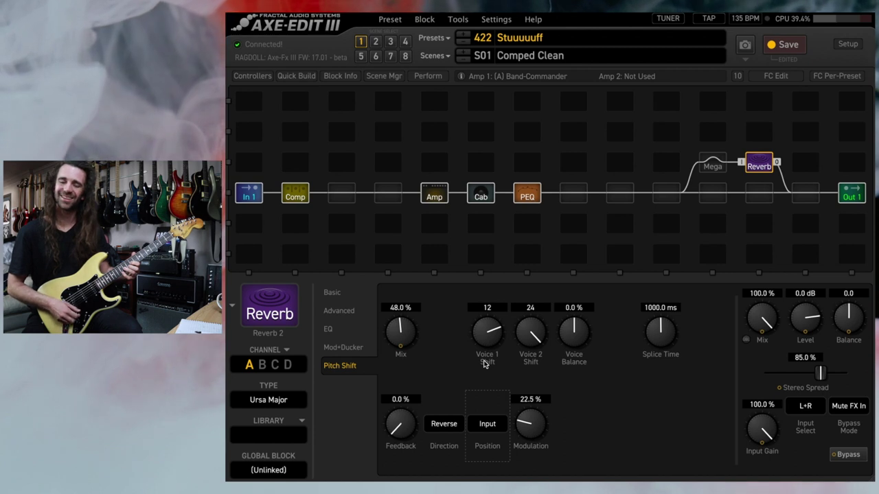
# Change the pitch shifter position from Input to Feedback, then to Matrix
pyautogui.click(486, 423)
pyautogui.click(492, 439)
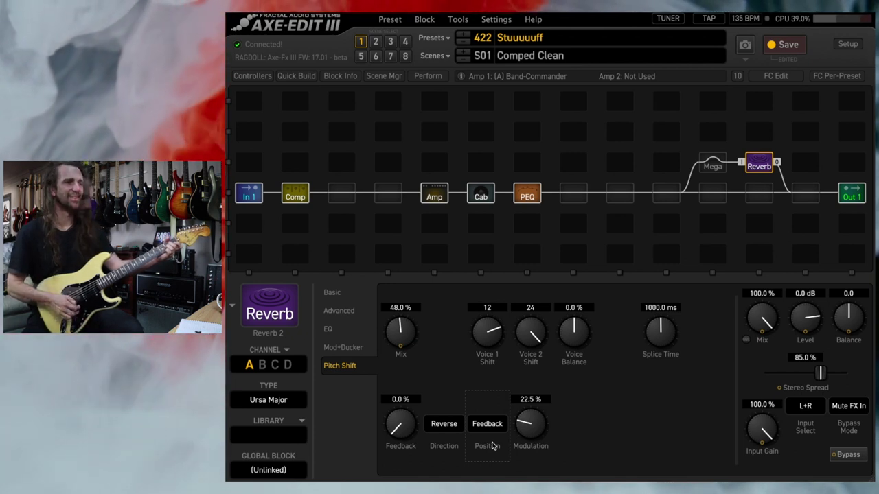
pyautogui.click(491, 446)
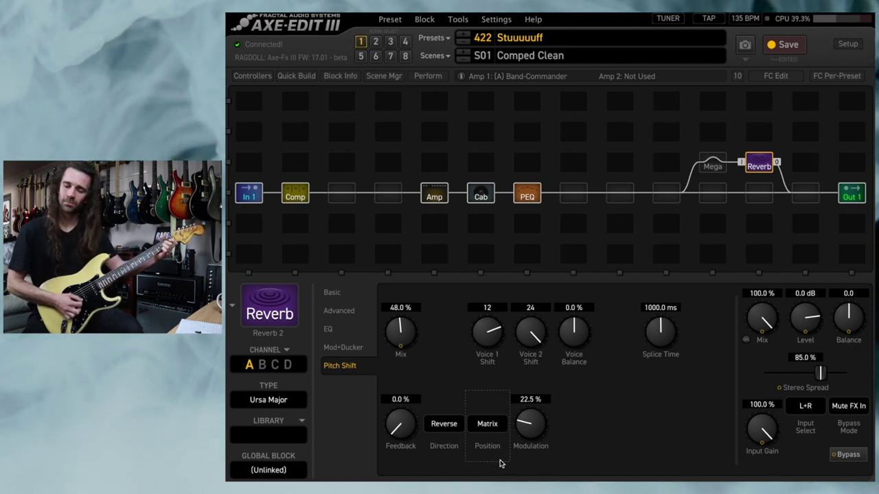
# Raise pitch feedback to 13.5%, return Position to Feedback, and set Voice 2 Shift to -12
pyautogui.moveTo(400, 423); pyautogui.dragTo(415, 381)
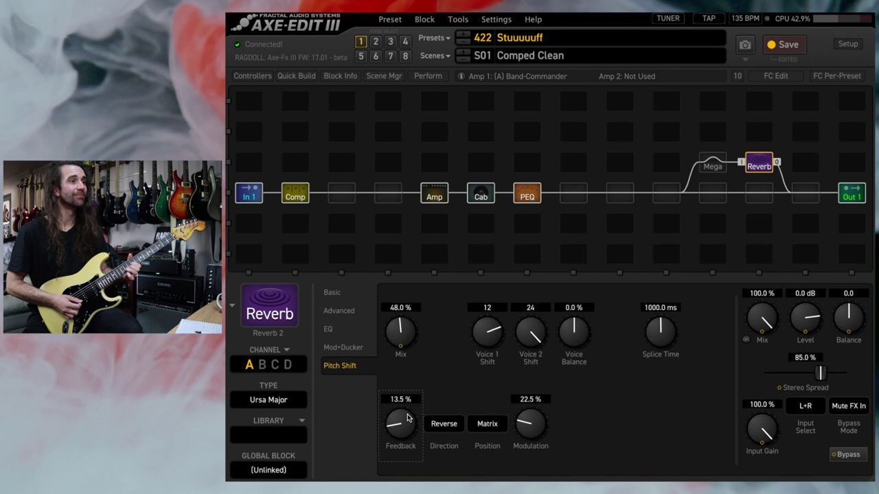
pyautogui.click(486, 424)
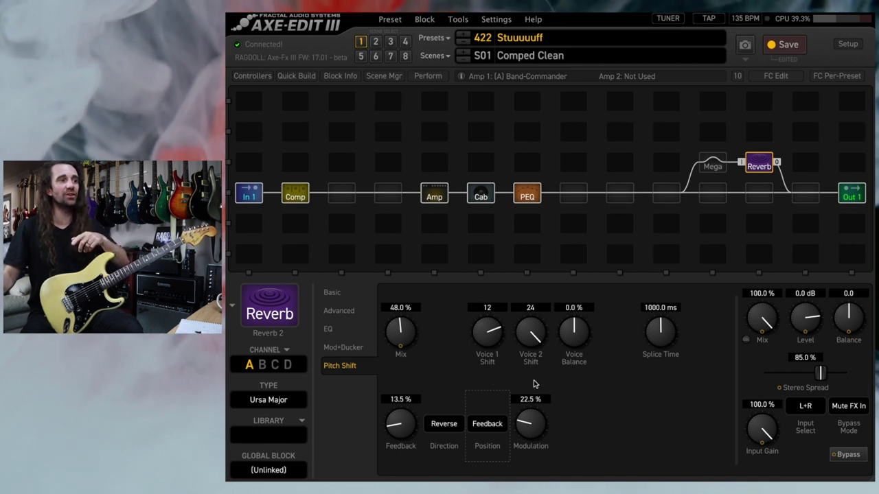
pyautogui.moveTo(540, 308); pyautogui.dragTo(508, 391)
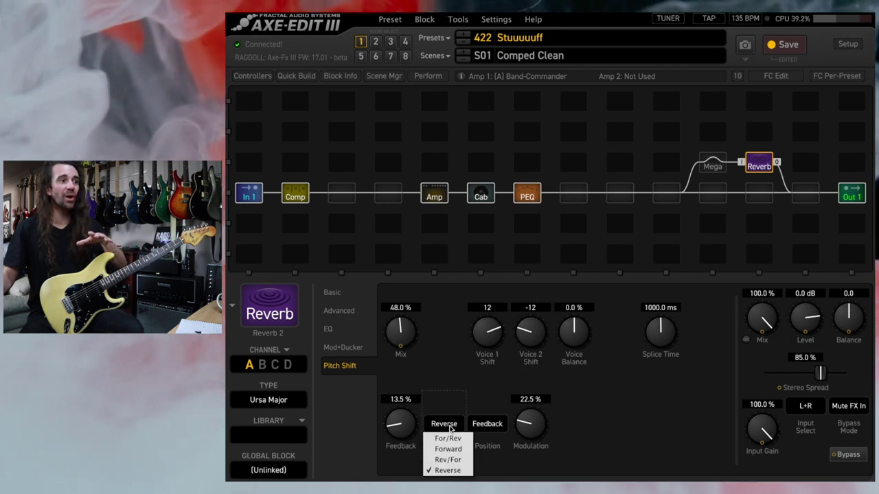
# Set the reverb's pitch shift Direction to Rev/For
pyautogui.click(446, 424)
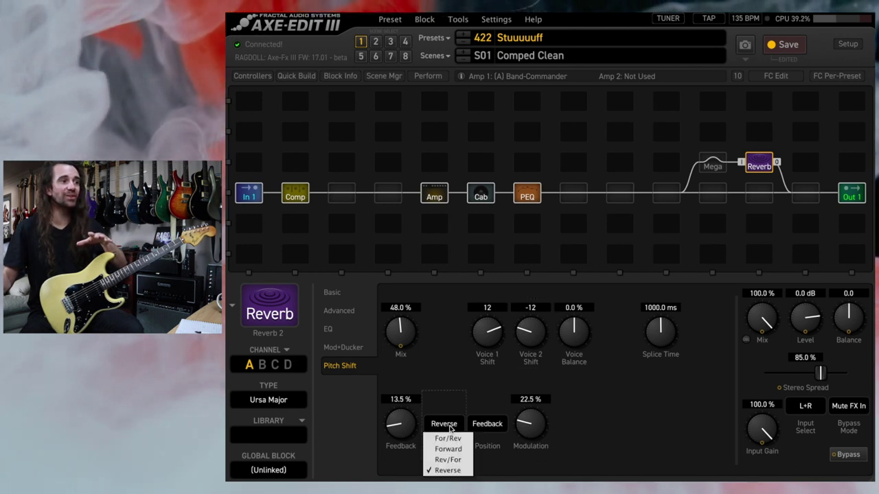
pyautogui.click(455, 460)
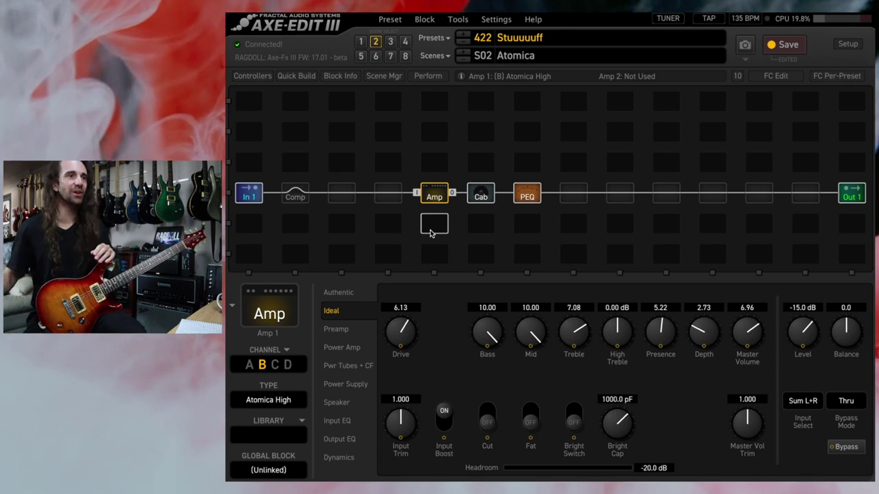
# Select the empty grid cell immediately left of Out 1 in the Atomica chain
pyautogui.click(804, 198)
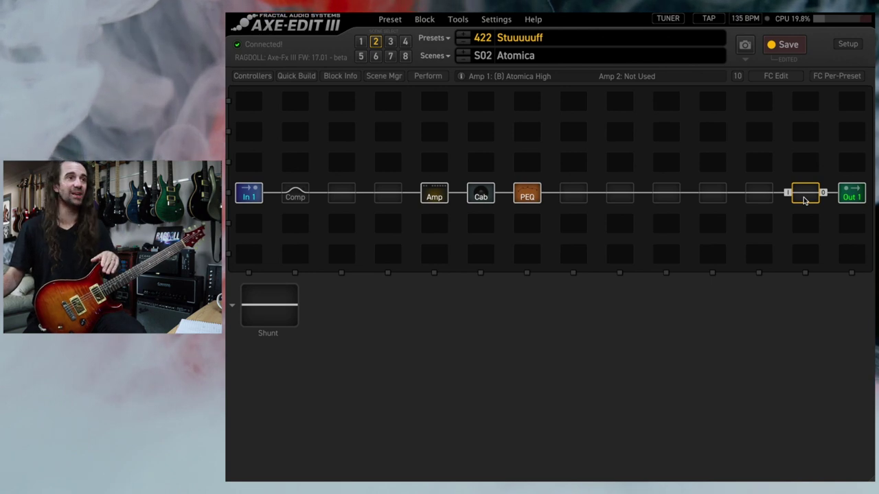
# Insert a Reverb 1 block into the selected slot before Out 1
pyautogui.rightClick(804, 199)
pyautogui.moveTo(726, 380)
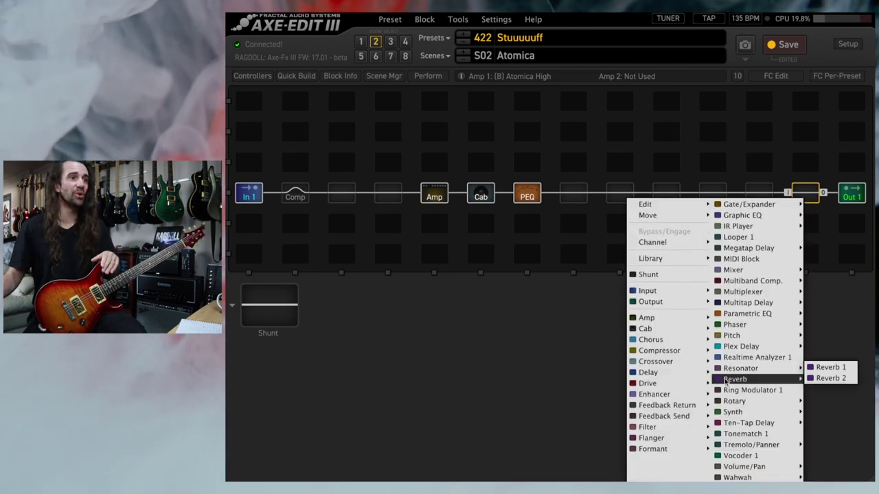
pyautogui.click(829, 367)
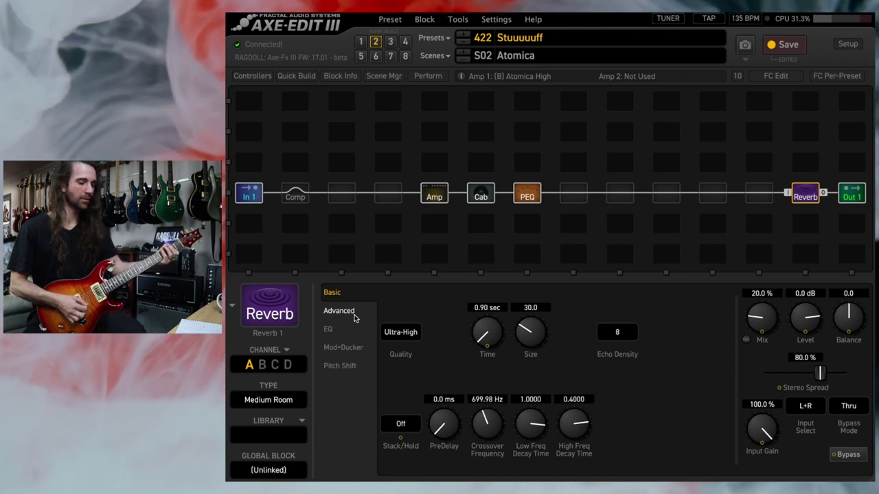
# On Reverb 1's Advanced page, set Late Level to -40 dB and Early Level to 0 dB
pyautogui.click(355, 315)
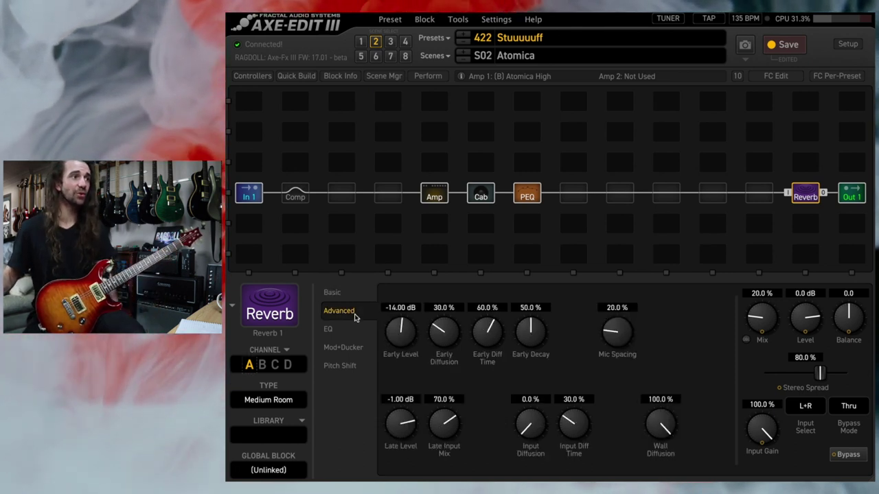
pyautogui.moveTo(396, 420); pyautogui.dragTo(397, 453)
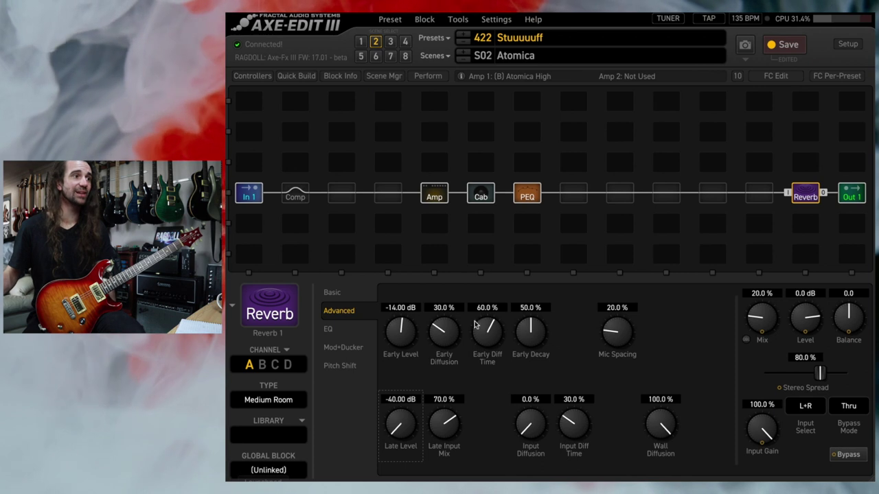
pyautogui.click(412, 308)
pyautogui.write('0')
pyautogui.press('Return')
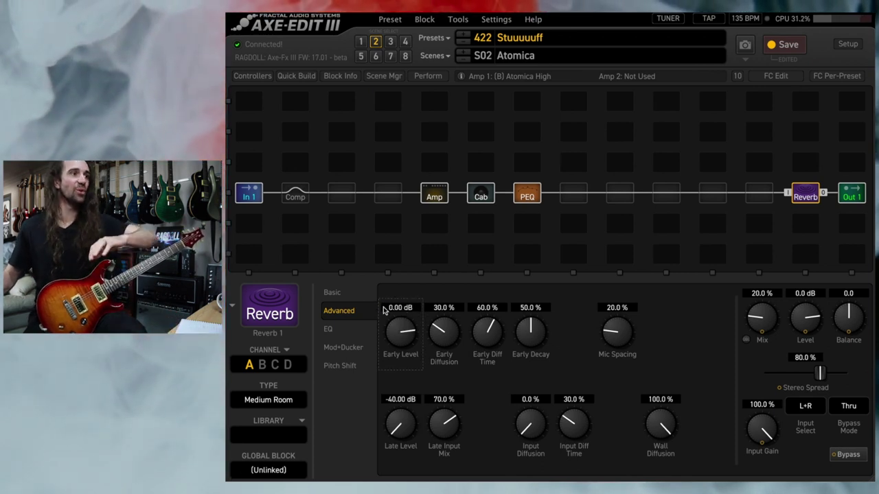
pyautogui.click(332, 292)
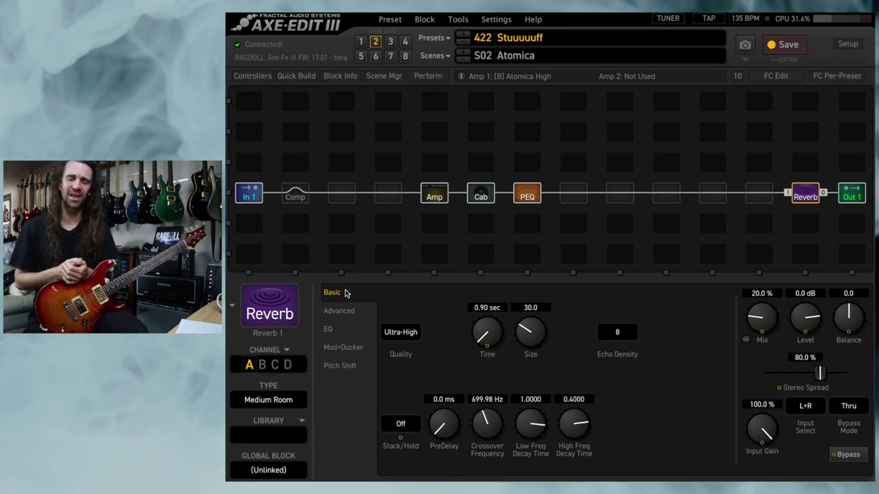
# Load the Early Reflections 1 library preset, then step down to Early Reflections 4
pyautogui.click(290, 435)
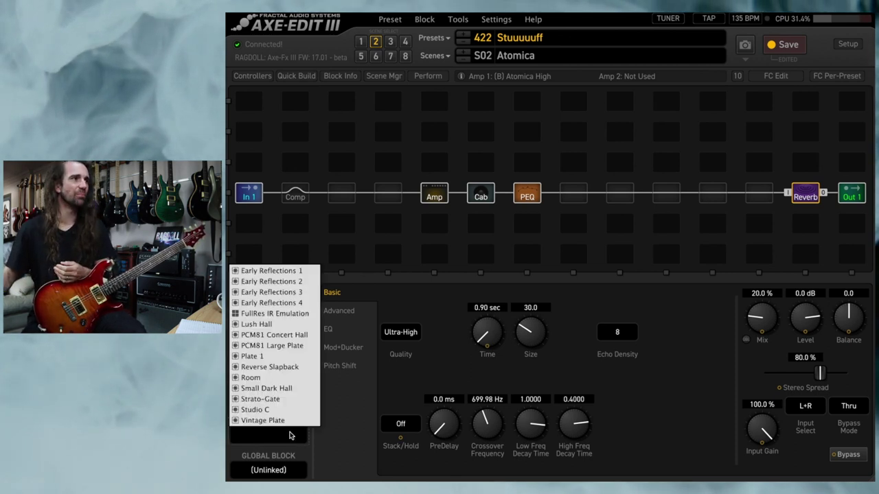
pyautogui.click(296, 272)
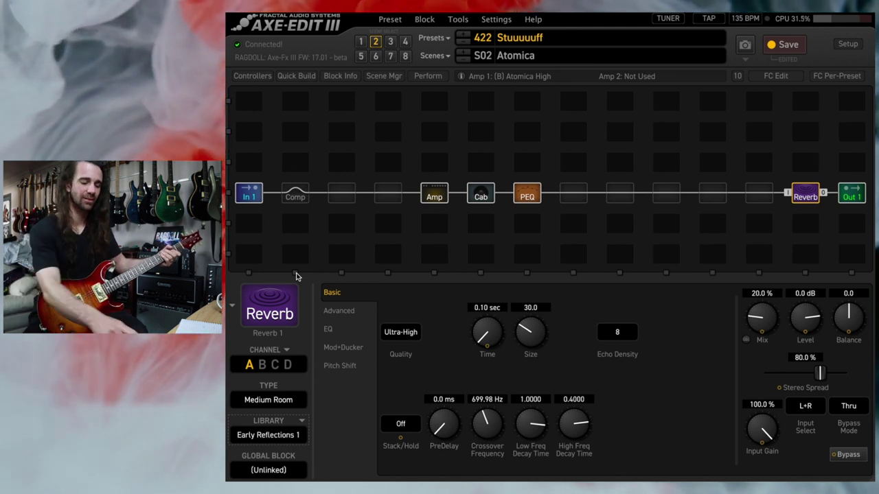
pyautogui.press('Down')
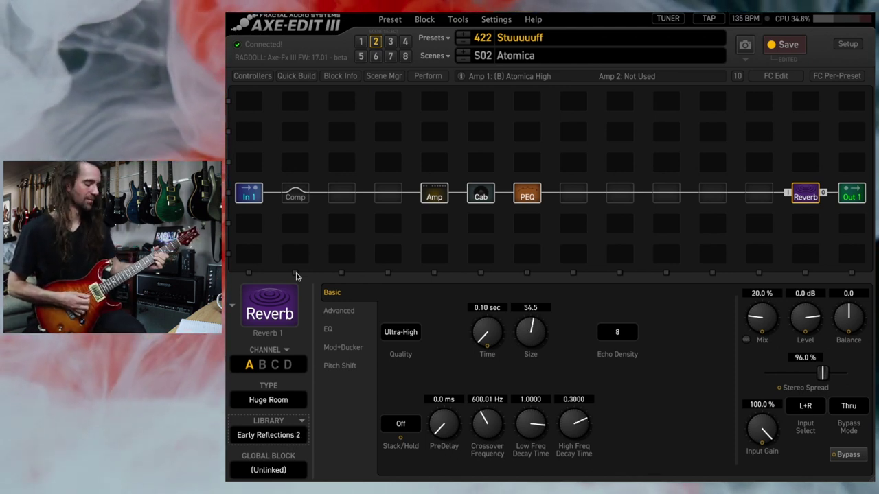
pyautogui.press('Down')
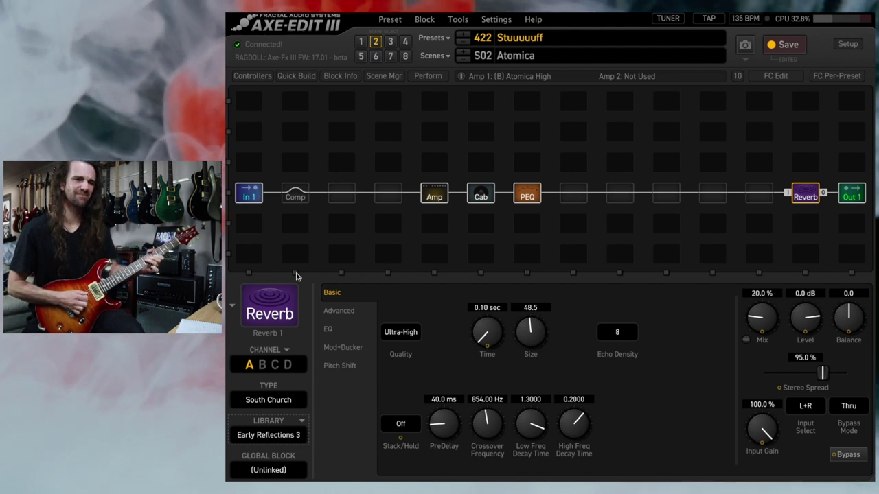
pyautogui.press('Down')
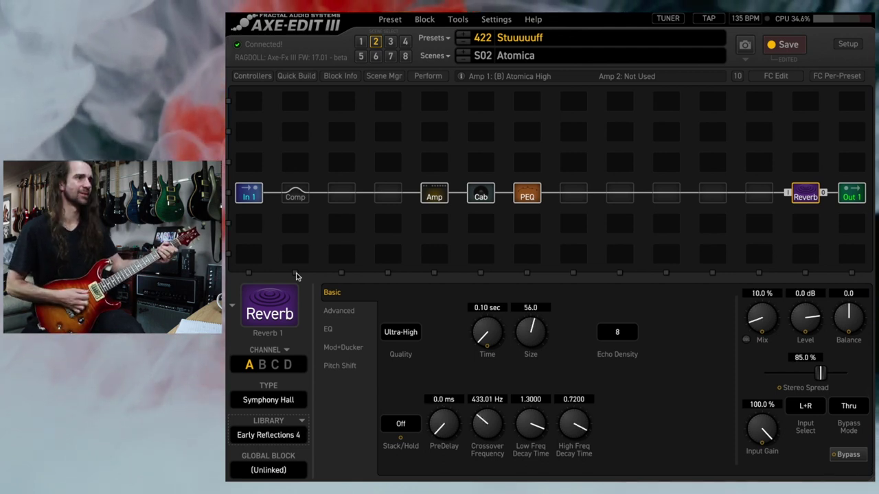